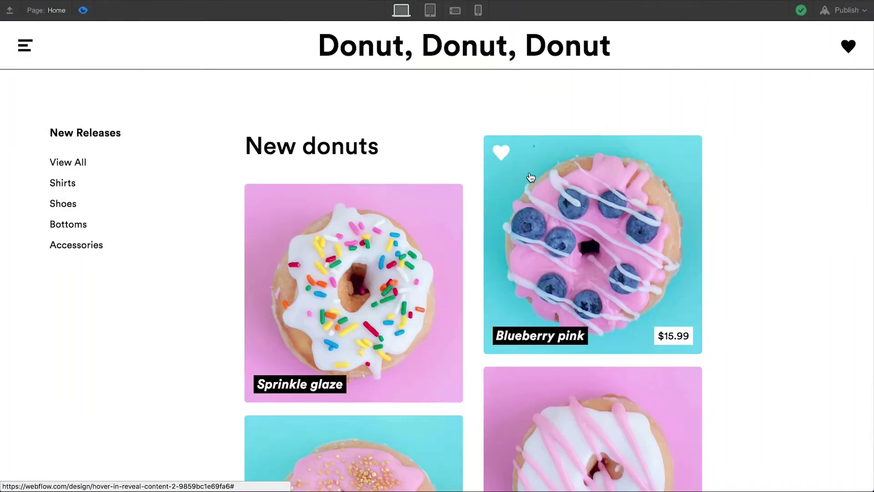
Add a Mouse Hover trigger to the Sprinkle glaze Donut Block, with On Hover set to Start an Animation.
mouse_move(412, 236)
scroll(411, 236, "down", 3)
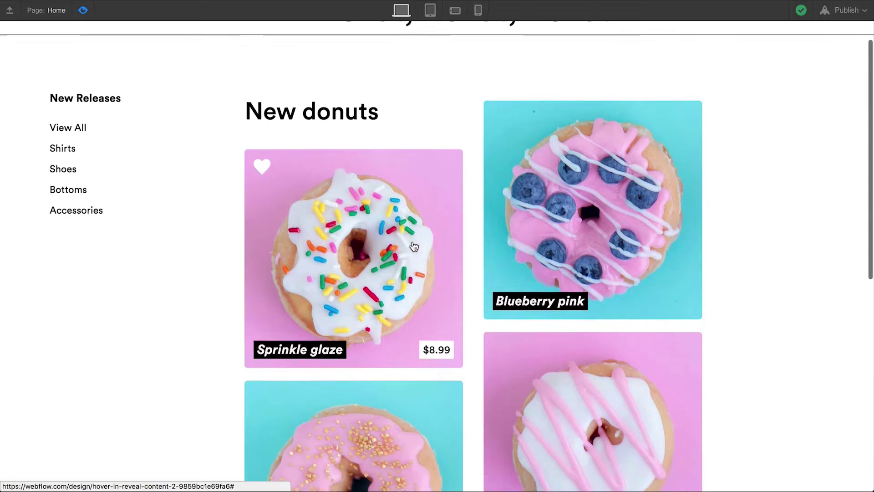
scroll(411, 243, "down", 2)
mouse_move(531, 282)
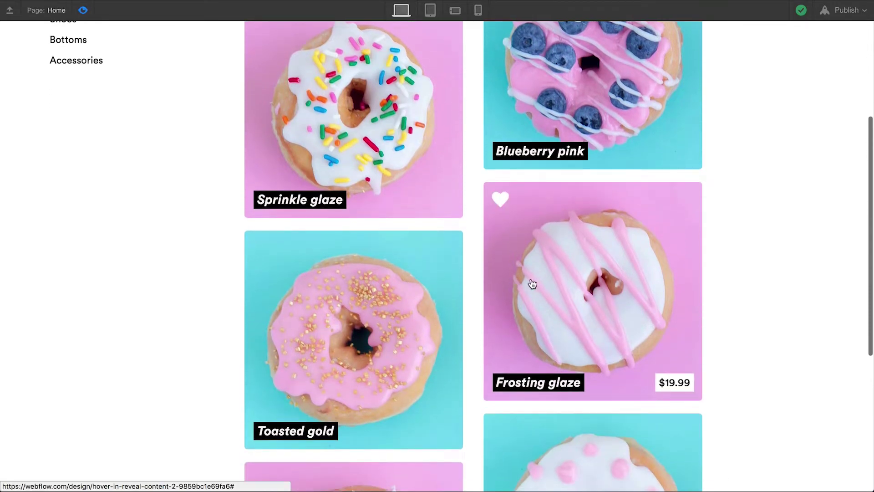
scroll(537, 283, "down", 2)
scroll(537, 283, "down", 4)
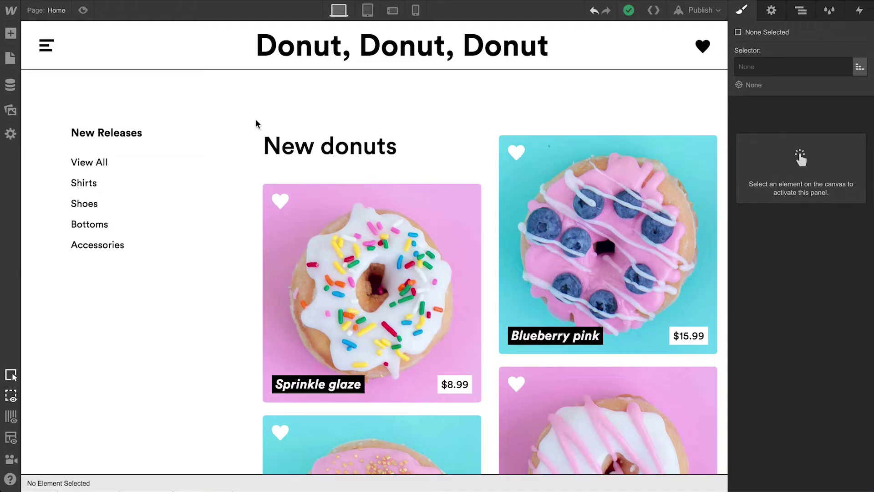
left_click(317, 223)
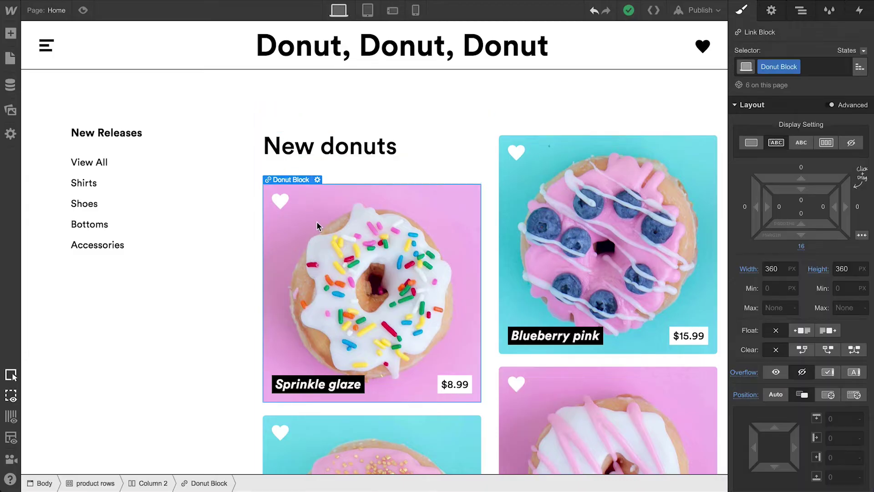
left_click(860, 10)
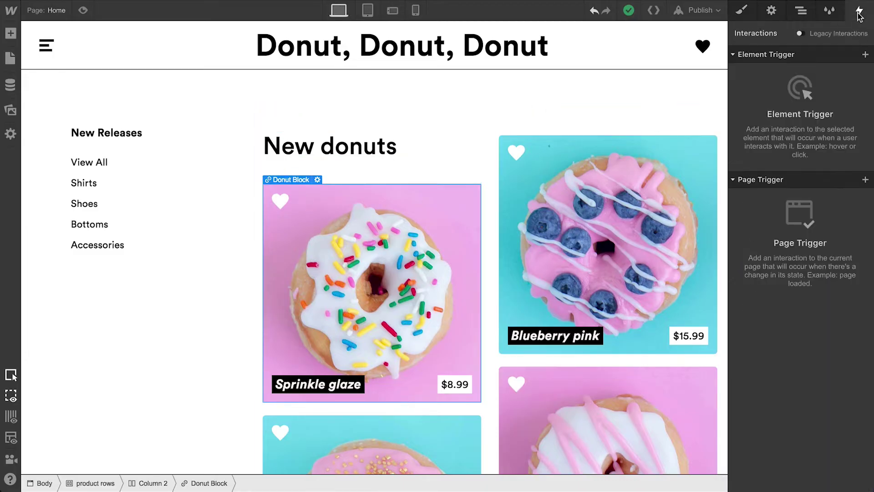
left_click(864, 54)
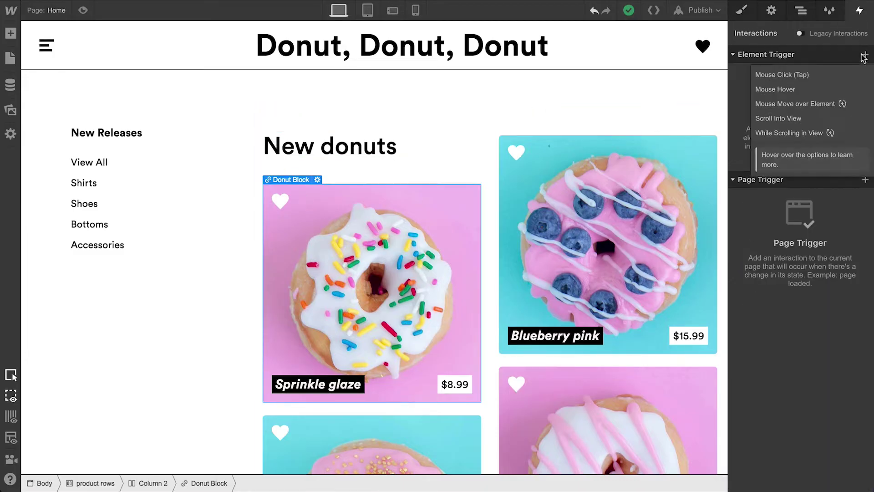
left_click(834, 90)
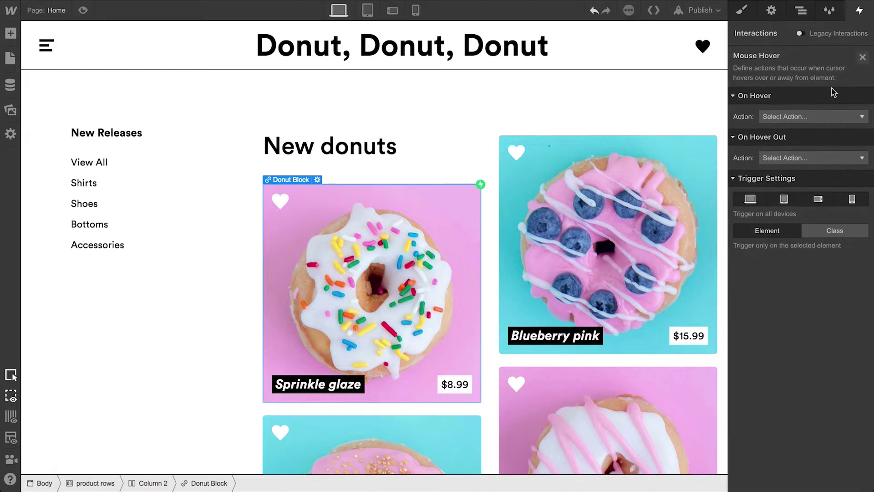
left_click(823, 116)
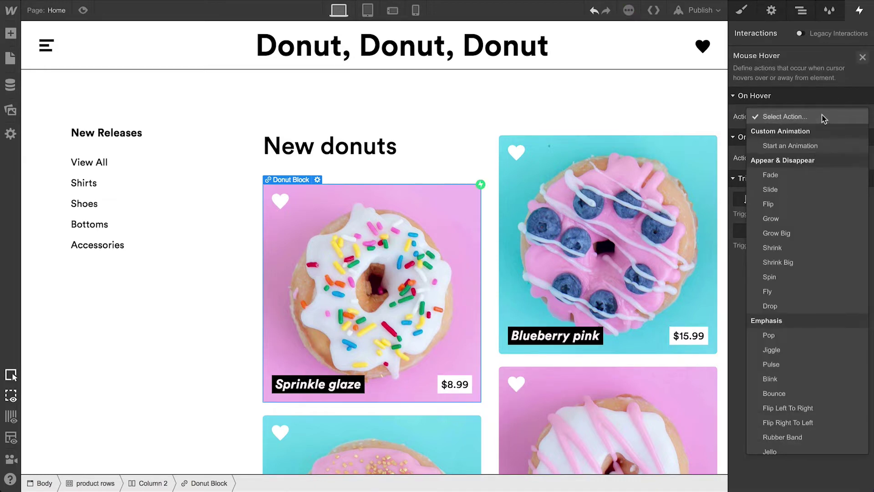
left_click(813, 141)
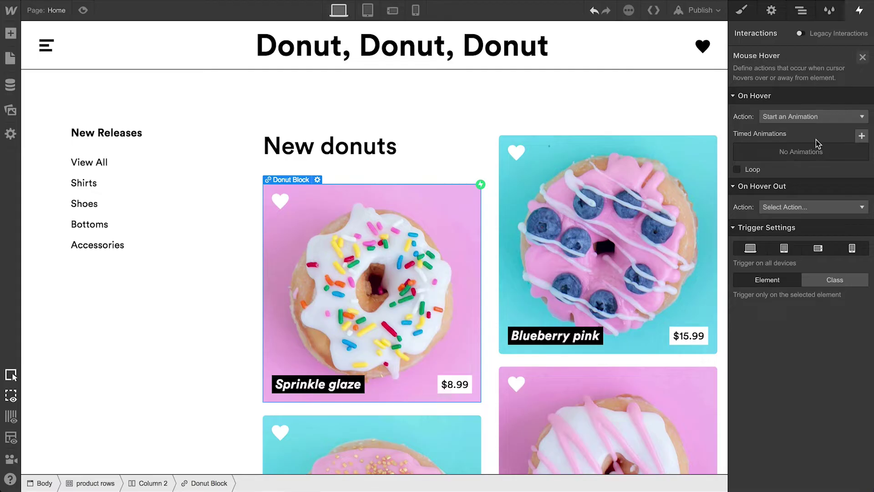
Create a new timed animation named 'Fly in'.
left_click(862, 136)
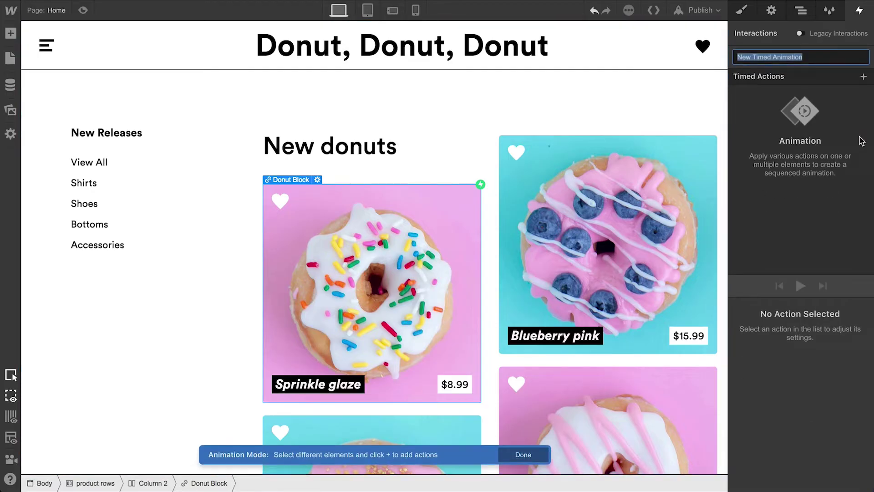
type("Fly in")
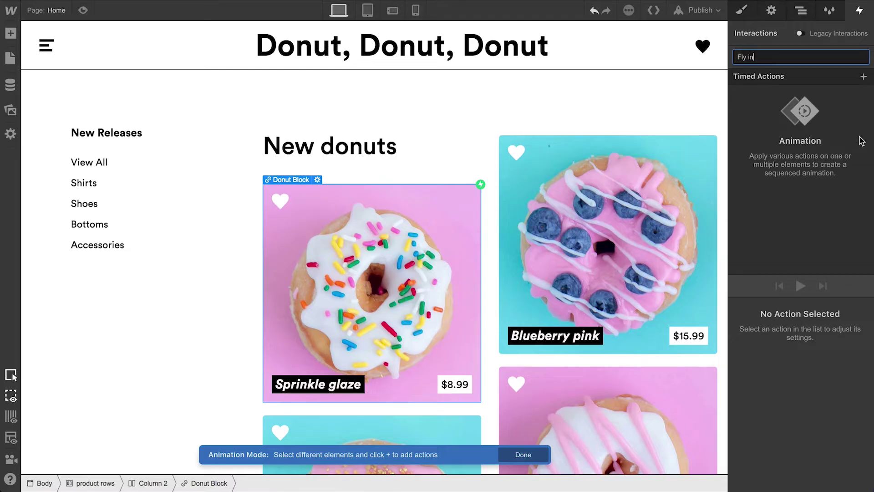
key("Return")
Add a Move action shifting the Heart to X -100 px, set as the initial state.
left_click(282, 200)
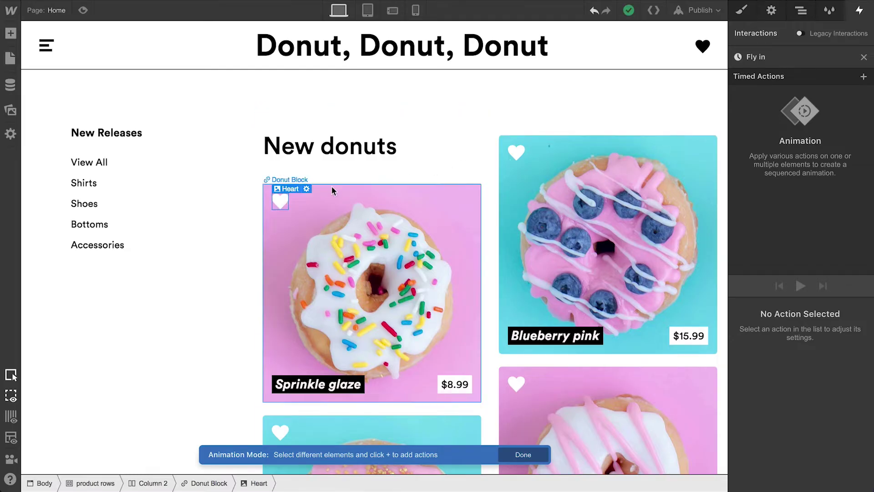
left_click(864, 76)
left_click(855, 111)
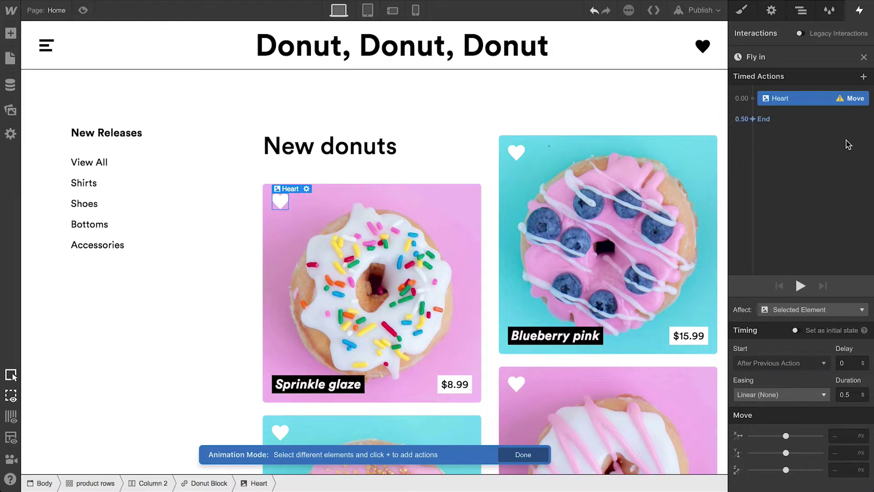
left_click_drag(787, 438, 779, 435)
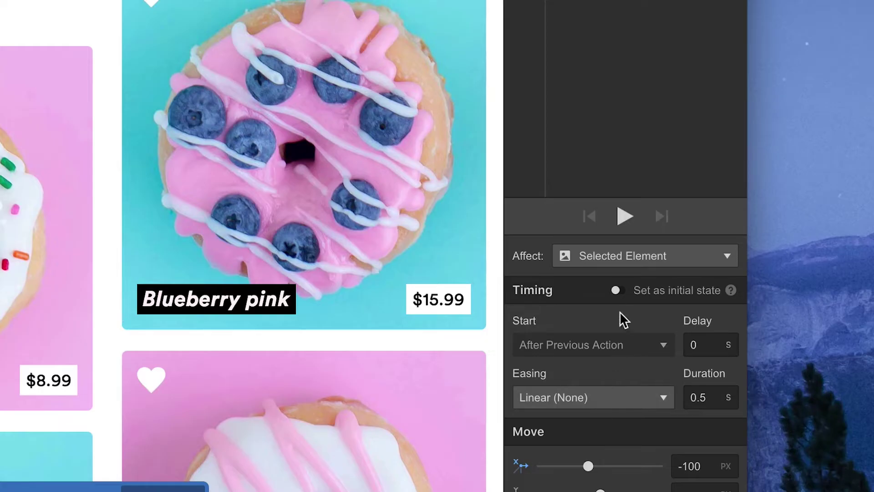
left_click(617, 291)
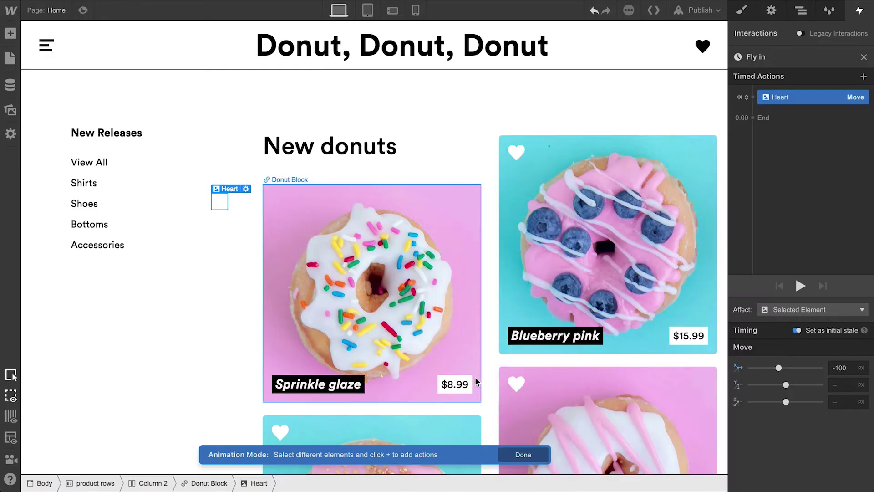
Add a Move action for the $8.99 price, shifting it to X 126 px.
left_click(471, 377)
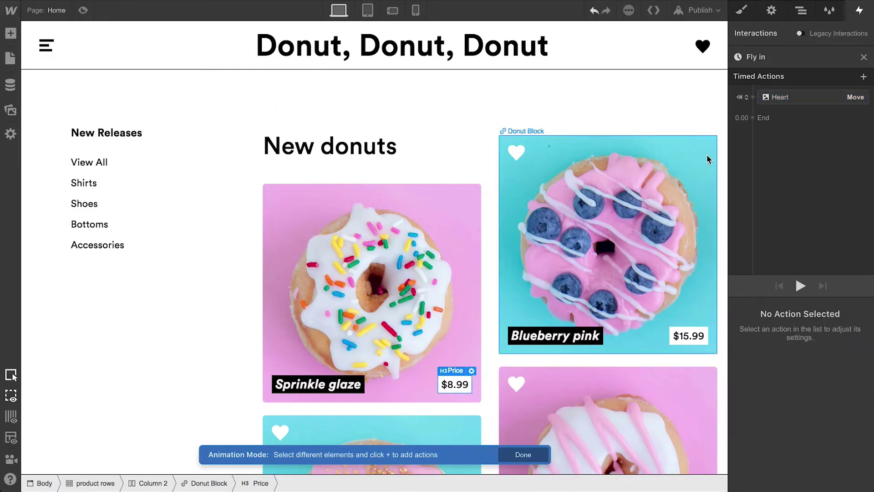
left_click(752, 98)
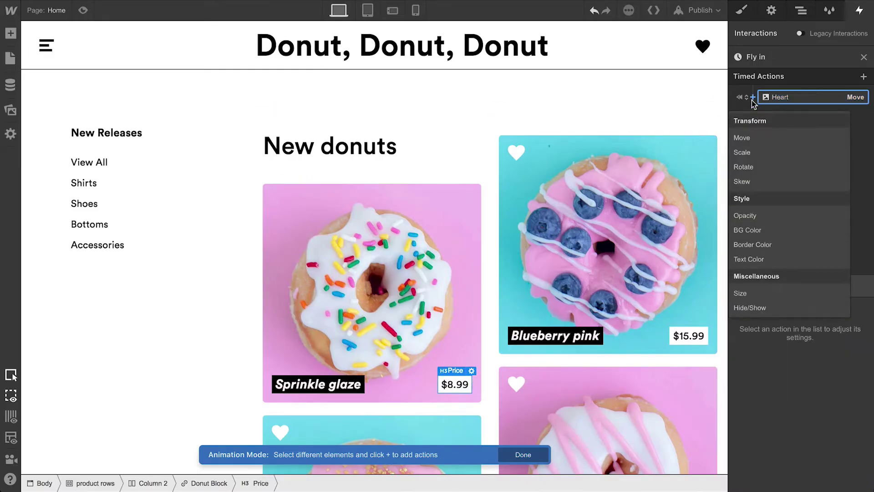
left_click(749, 137)
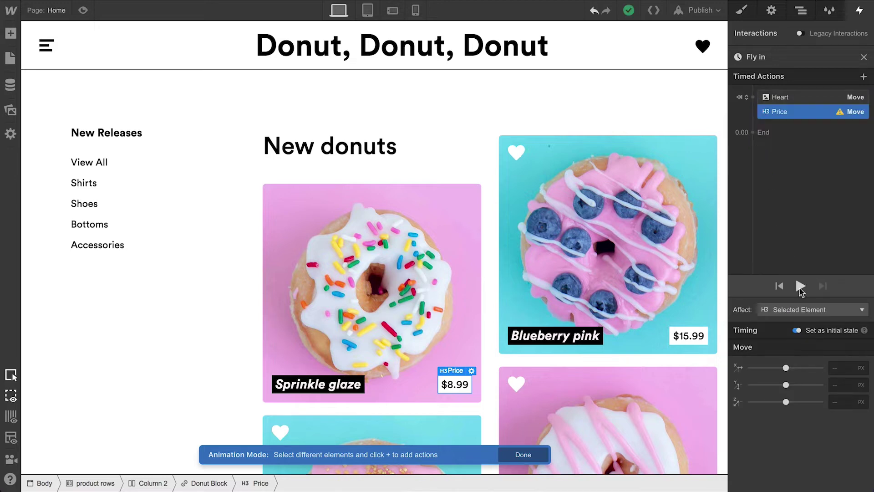
left_click_drag(786, 367, 794, 367)
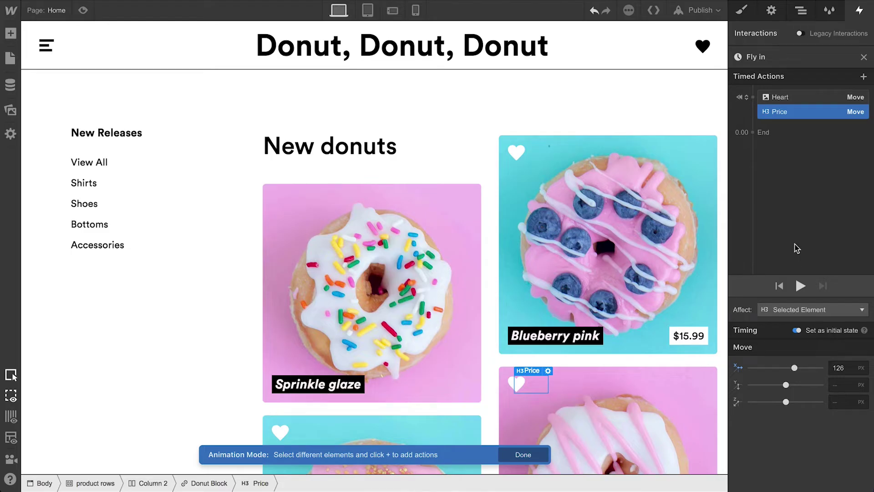
Duplicate the Heart and Price moves as a second step with X 0, then preview Fly in.
left_click(803, 103, "shift")
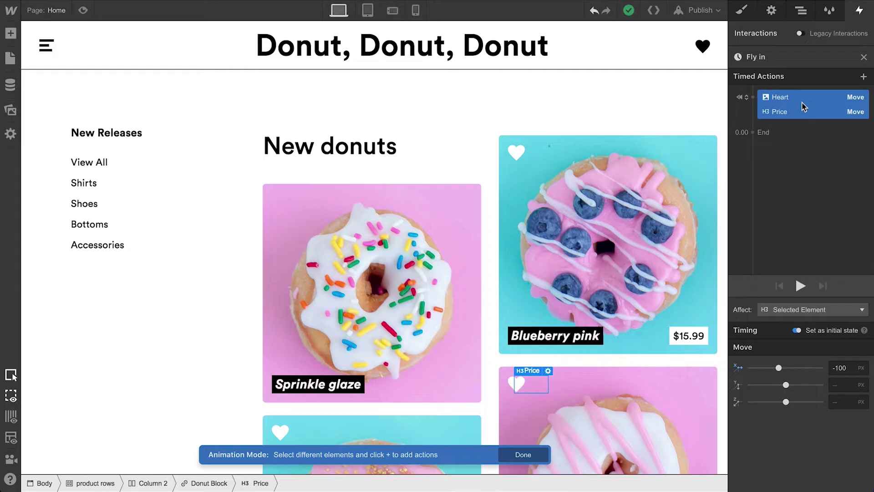
right_click(804, 107)
left_click(805, 150)
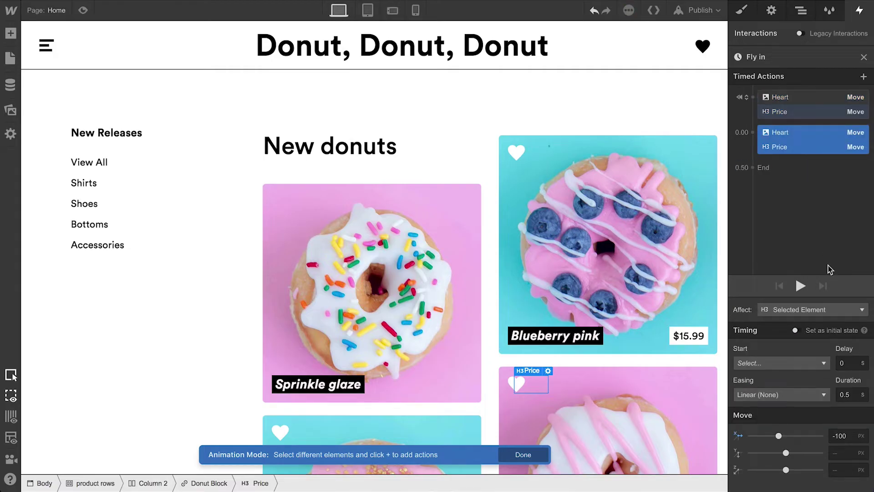
left_click(844, 433)
type("0")
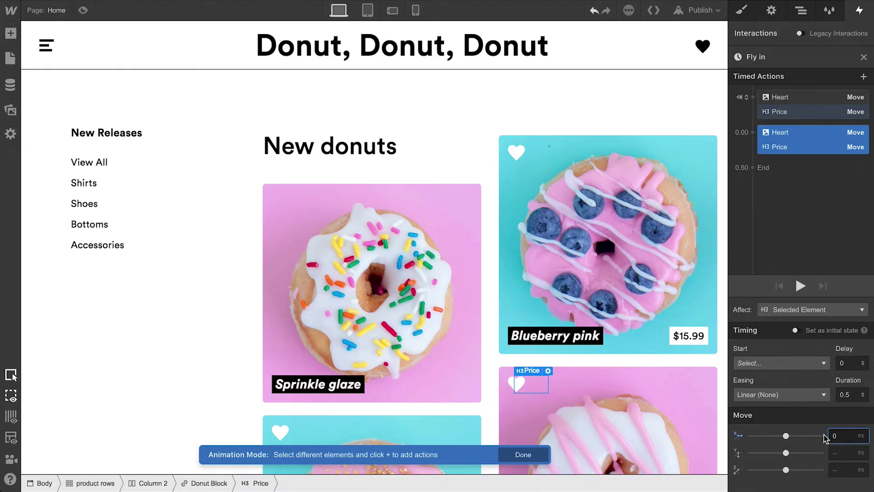
left_click(800, 286)
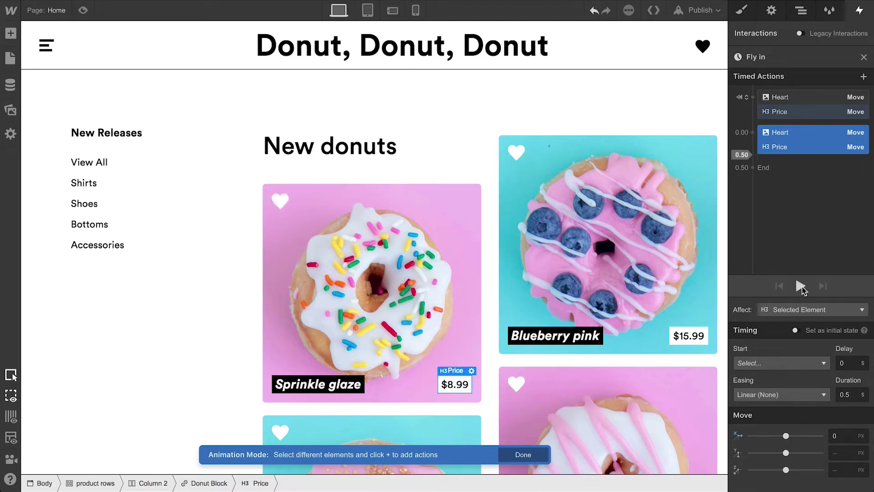
left_click(800, 286)
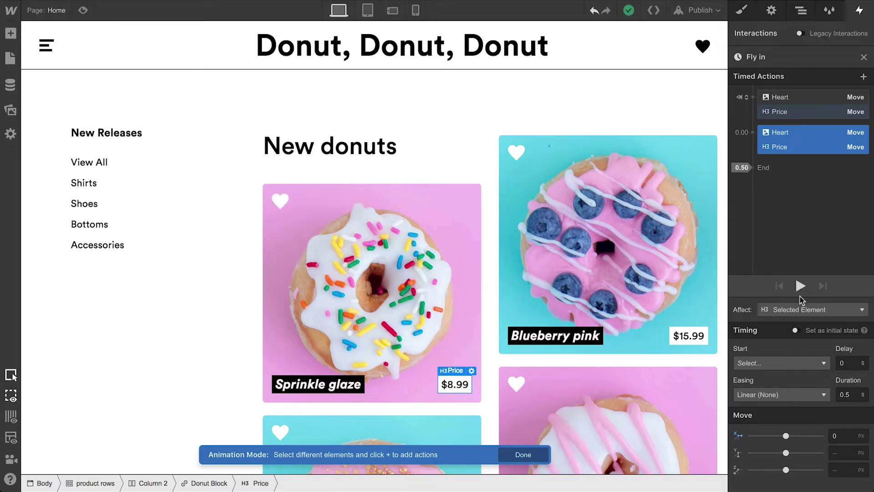
Set the return step to Ease Out with a 0.2 s duration, then preview it.
left_click(786, 392)
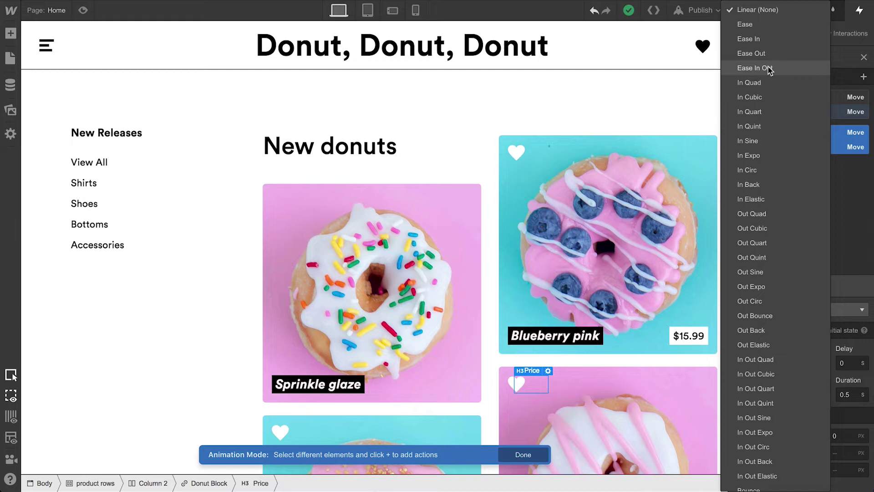
left_click(768, 53)
left_click(848, 393)
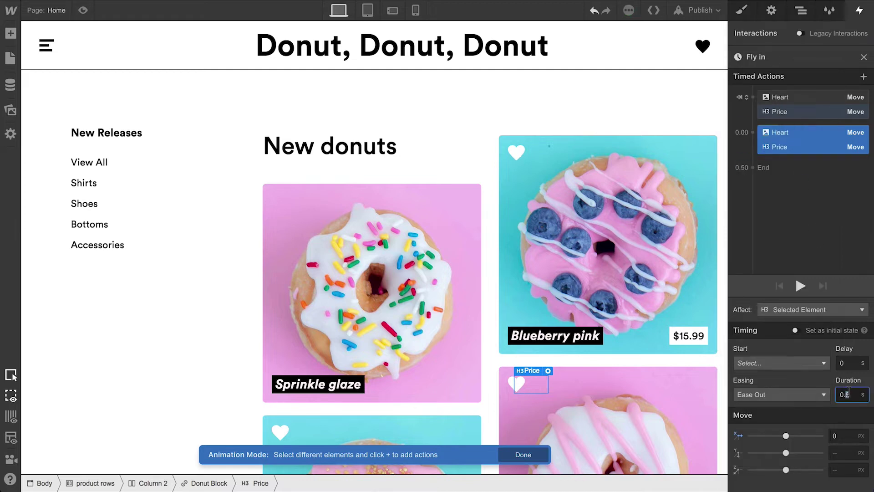
key("BackSpace")
type("2")
left_click(803, 286)
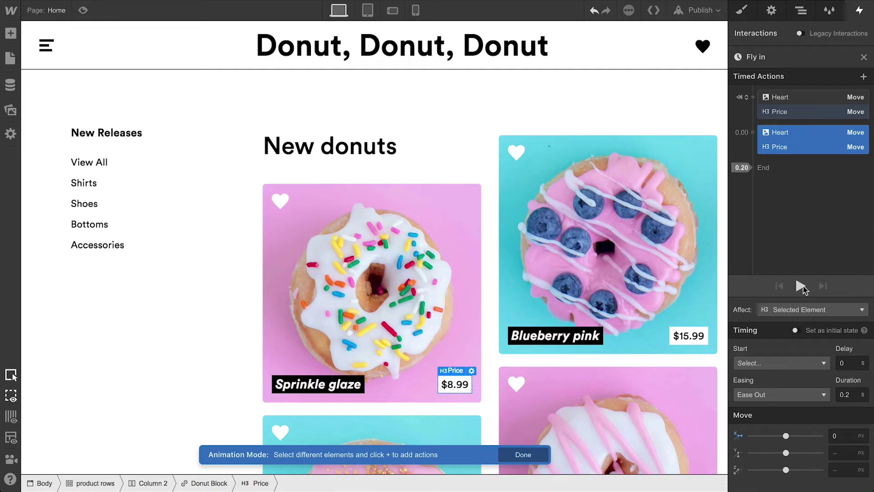
left_click(803, 286)
left_click(85, 11)
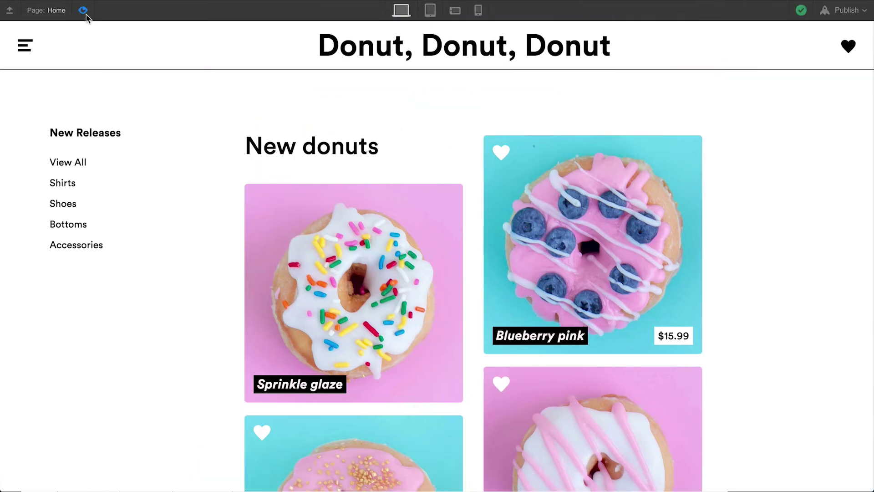
mouse_move(284, 251)
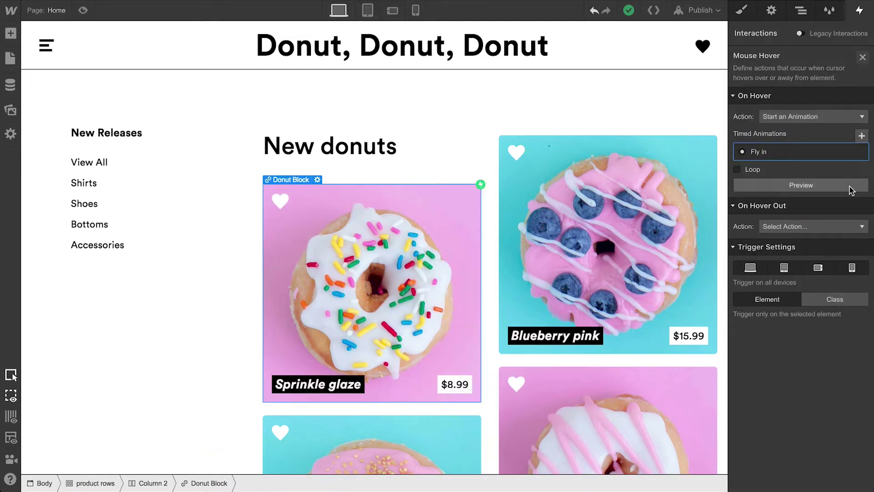
Set On Hover Out to Start an Animation using a duplicate of Fly in, 'Fly in 2'.
left_click(845, 227)
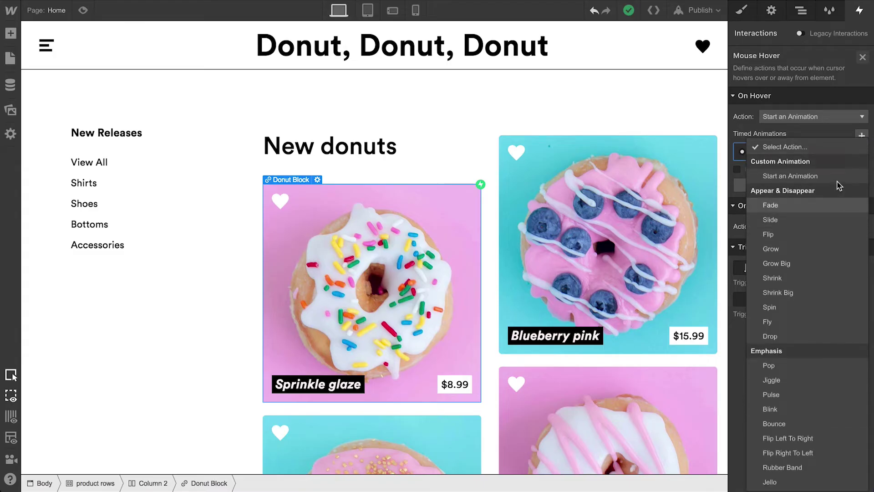
left_click(838, 176)
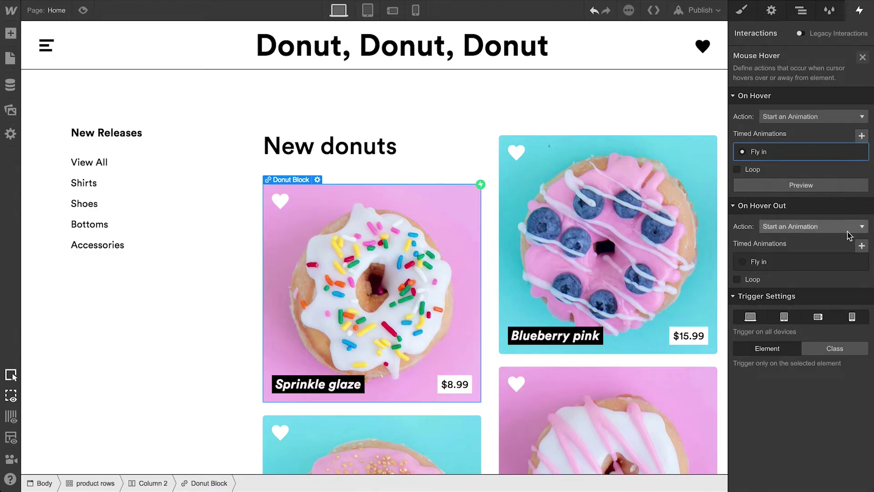
left_click(858, 263)
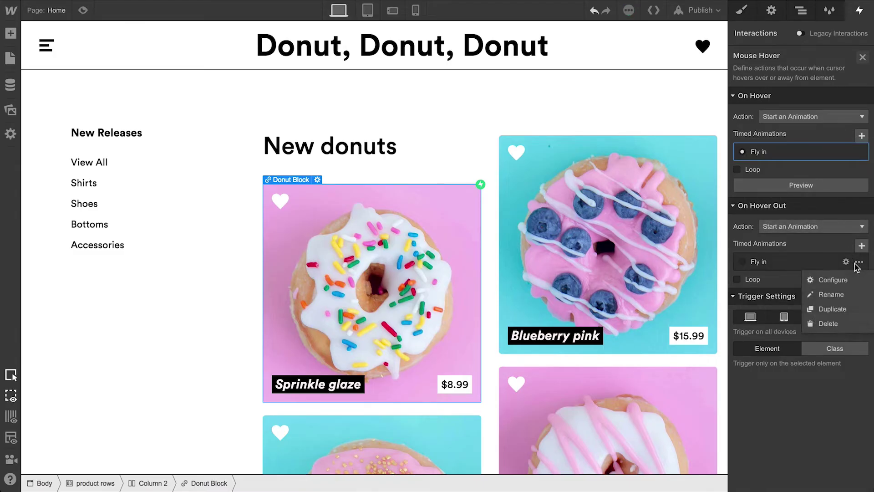
left_click(838, 307)
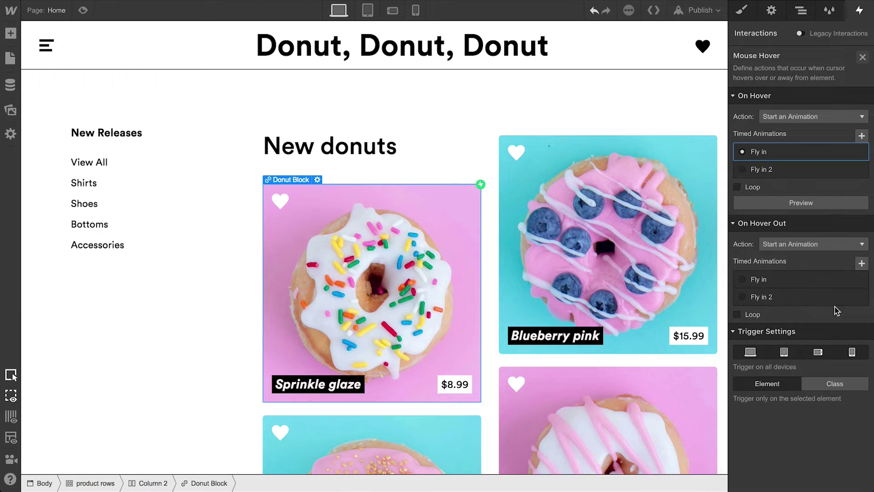
left_click(742, 297)
left_click(749, 297)
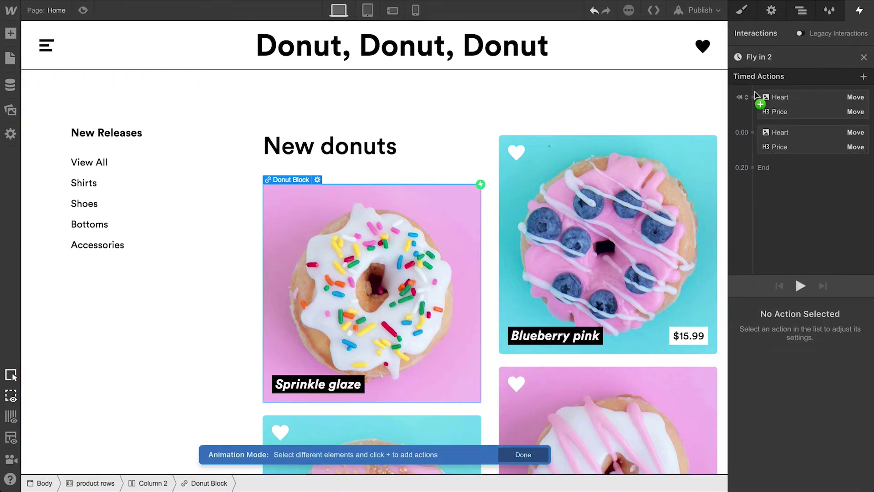
Rename it 'Fly out fabulously', delete the return step, set X to -100 px, clear initial state.
double_click(759, 57)
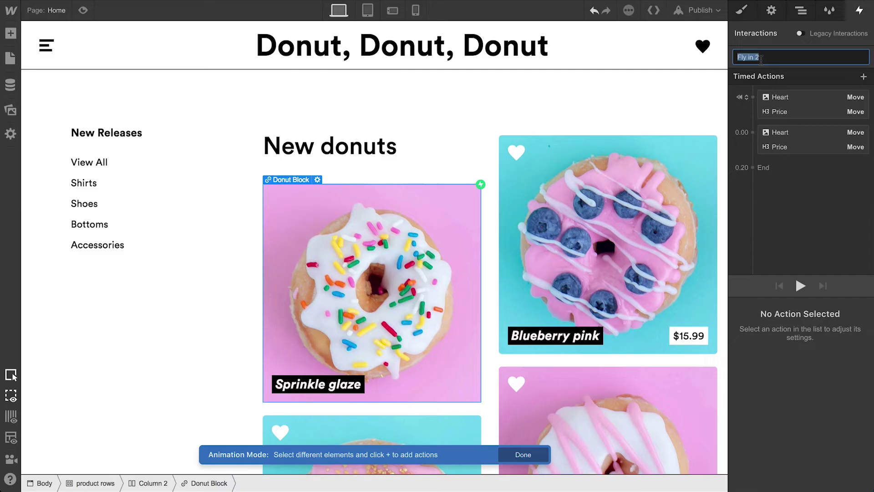
type("Fly out fabulously")
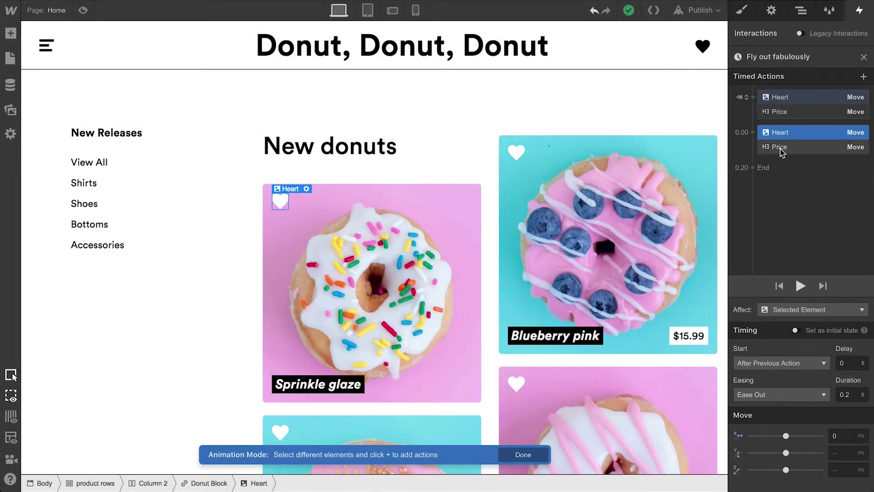
right_click(781, 147)
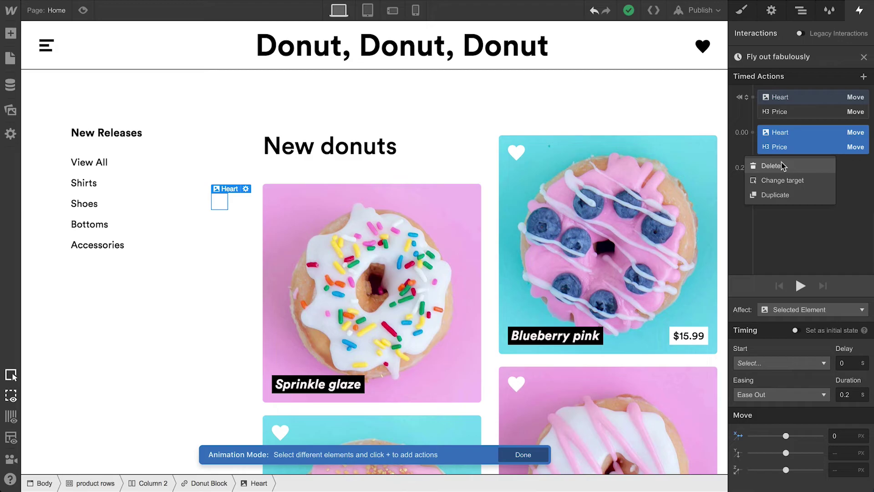
left_click(782, 167)
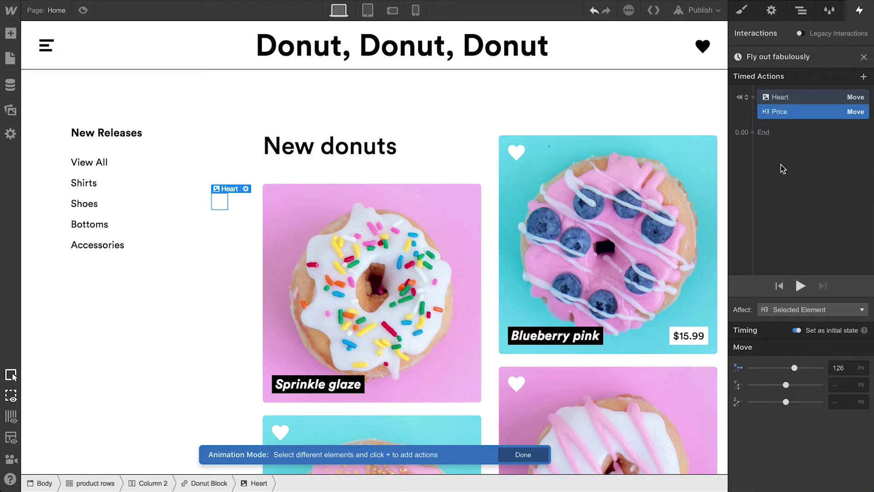
left_click(803, 104)
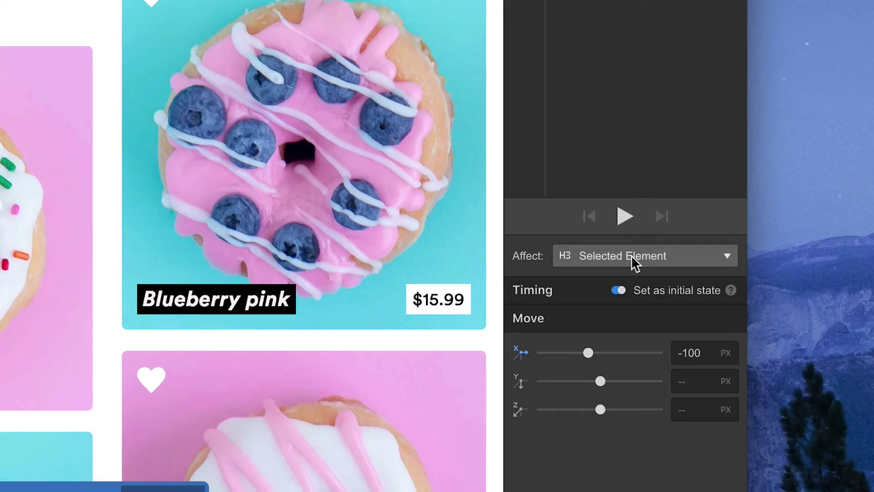
left_click(617, 290)
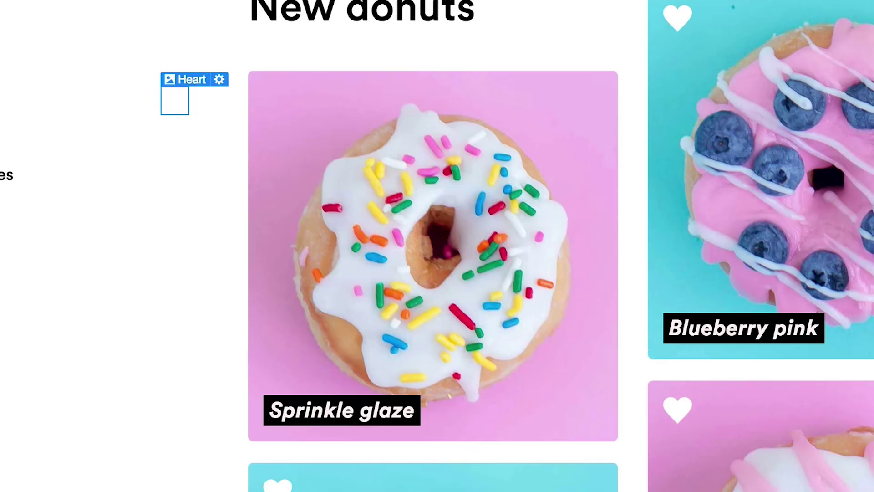
Set the Fly out fabulously move to Ease In over 0.2 s and preview the hover-out.
left_click(796, 392)
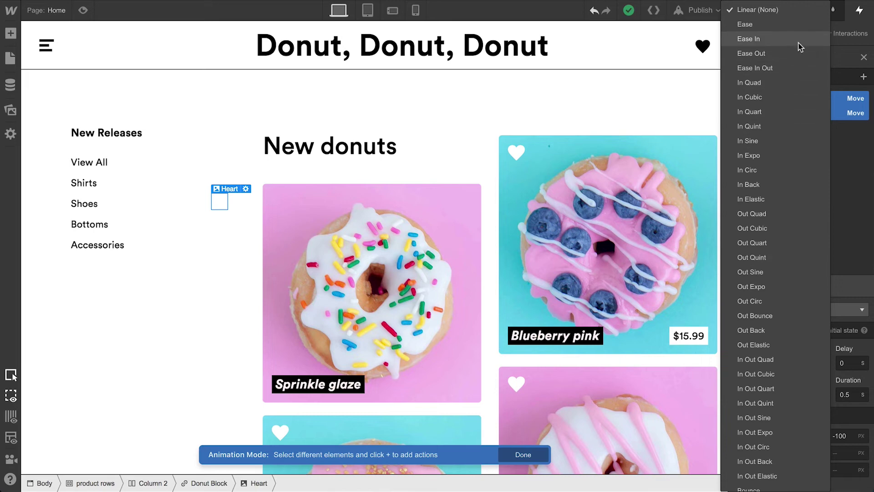
left_click(800, 44)
left_click(848, 394)
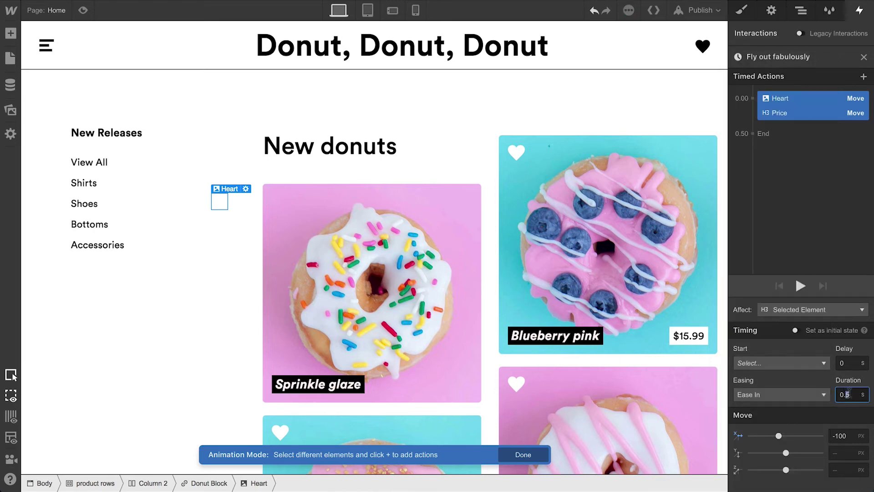
key("BackSpace")
type("2")
left_click(83, 10)
mouse_move(281, 287)
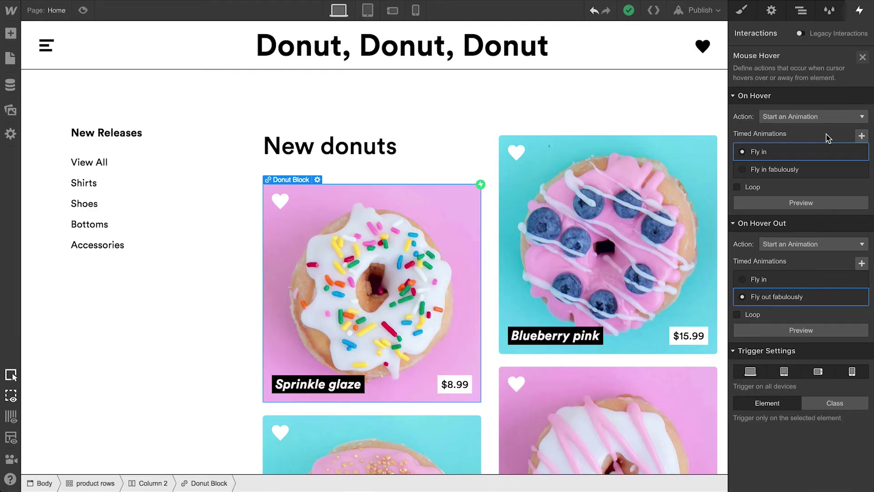
Set the Fly in moves to affect Class, Only children with this class.
left_click(821, 153)
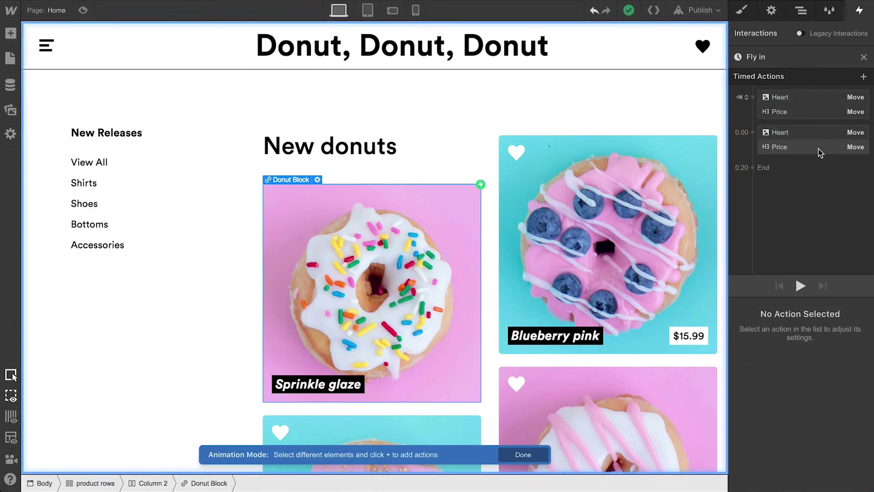
left_click(820, 151)
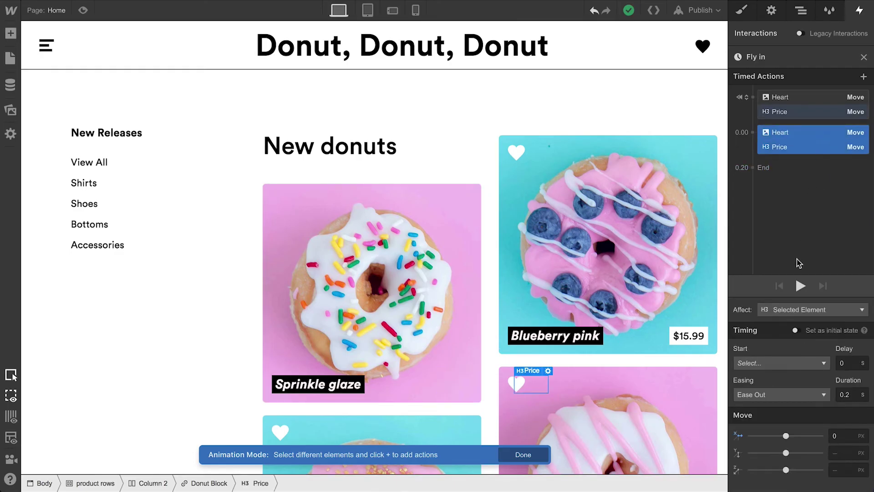
left_click(792, 309)
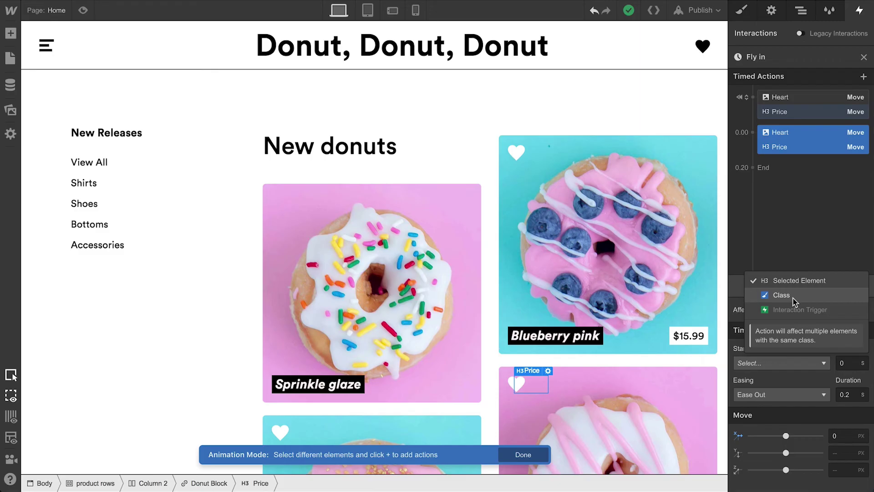
left_click(795, 301)
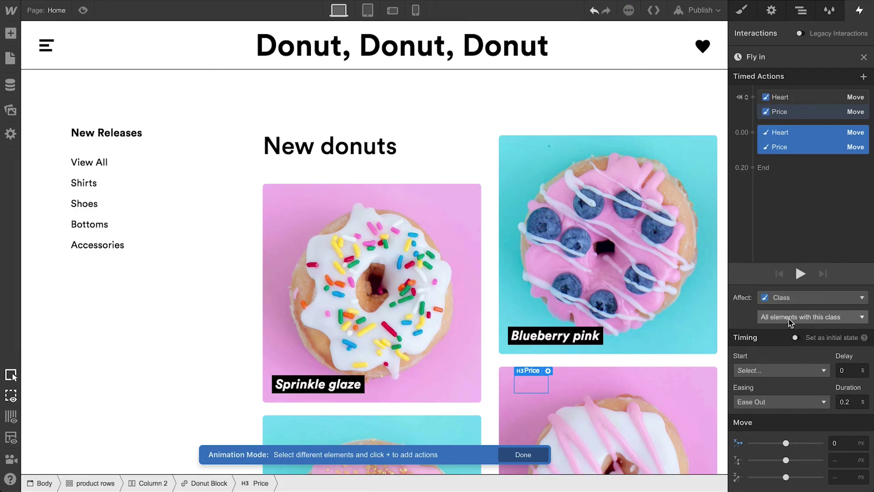
left_click(843, 311)
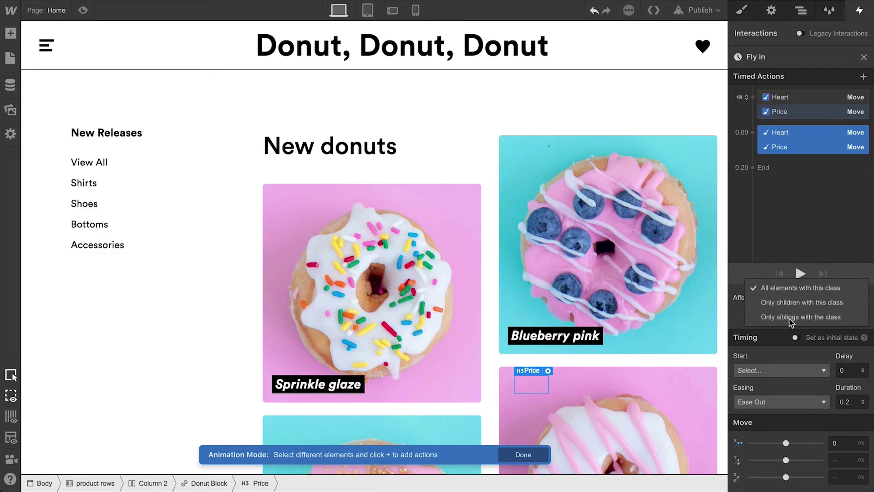
left_click(853, 309)
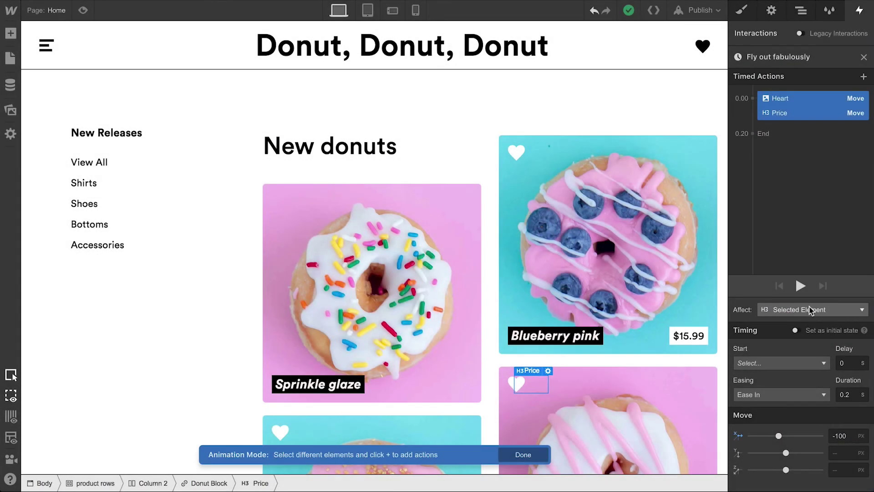
Set the Fly out fabulously moves to affect Class, Only children with this class.
left_click(811, 310)
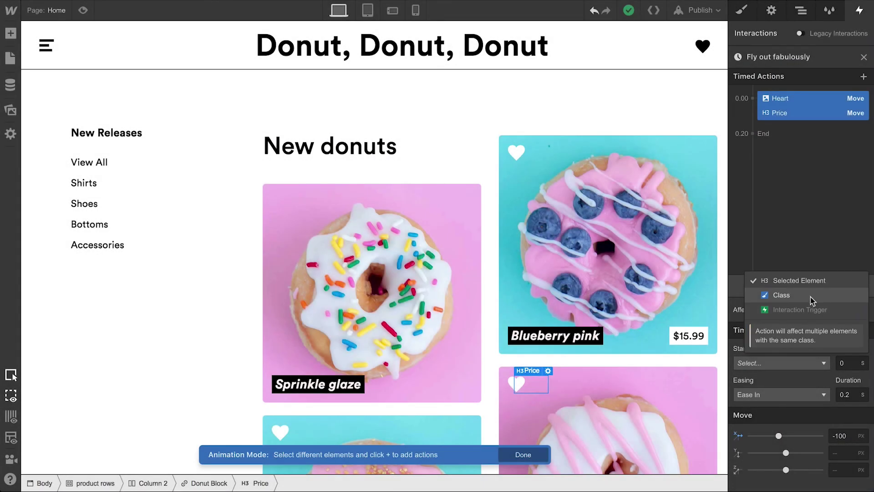
left_click(811, 296)
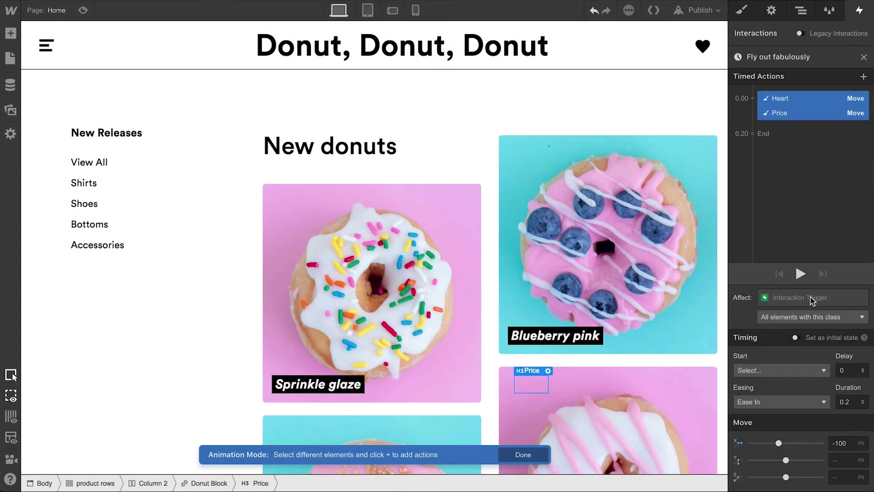
left_click(842, 317)
left_click(854, 304)
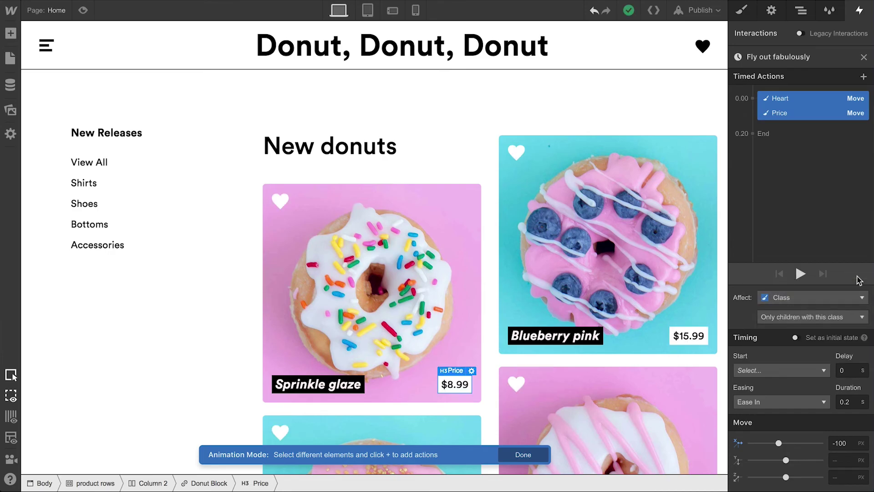
left_click(864, 58)
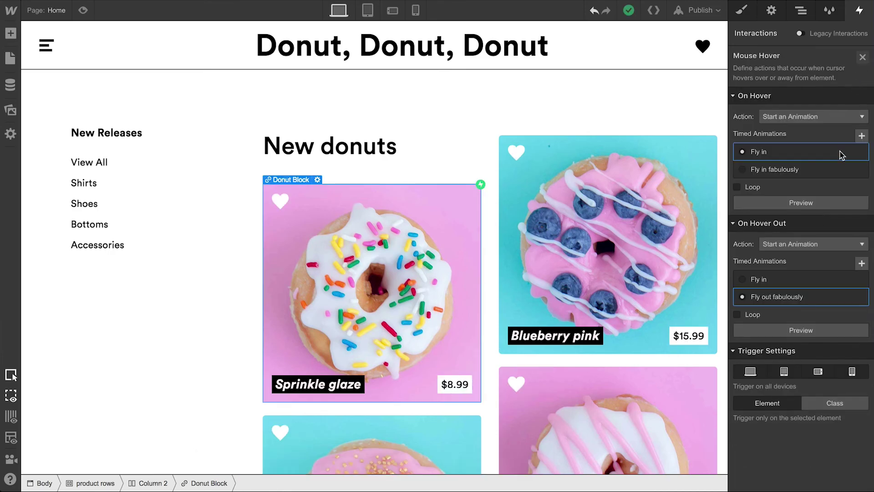
Switch the Mouse Hover trigger from Element to Class so every Donut Block responds.
left_click(819, 403)
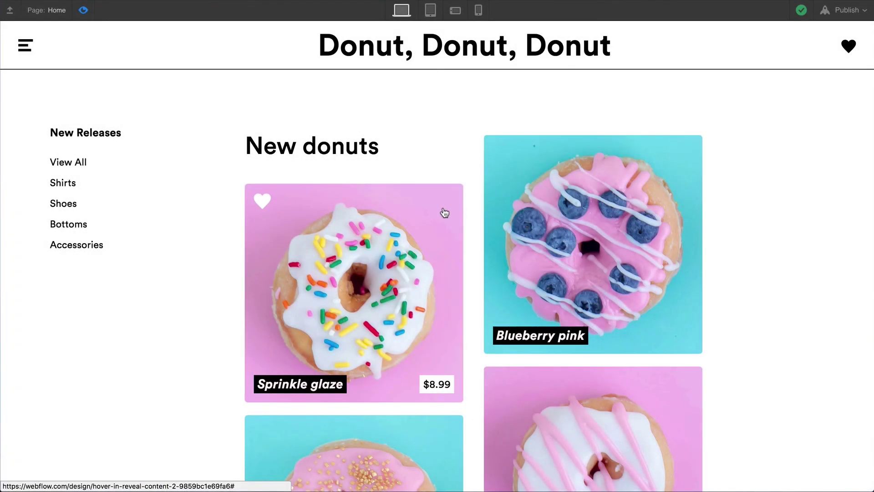
scroll(431, 205, "down", 5)
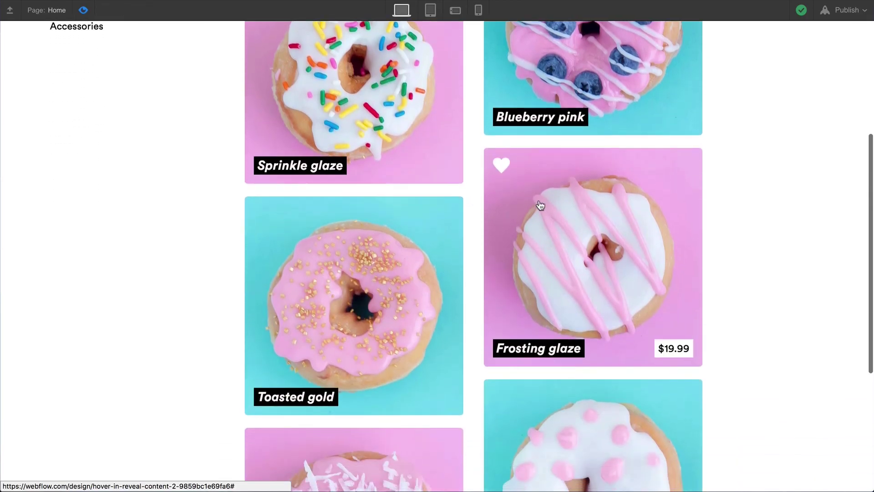